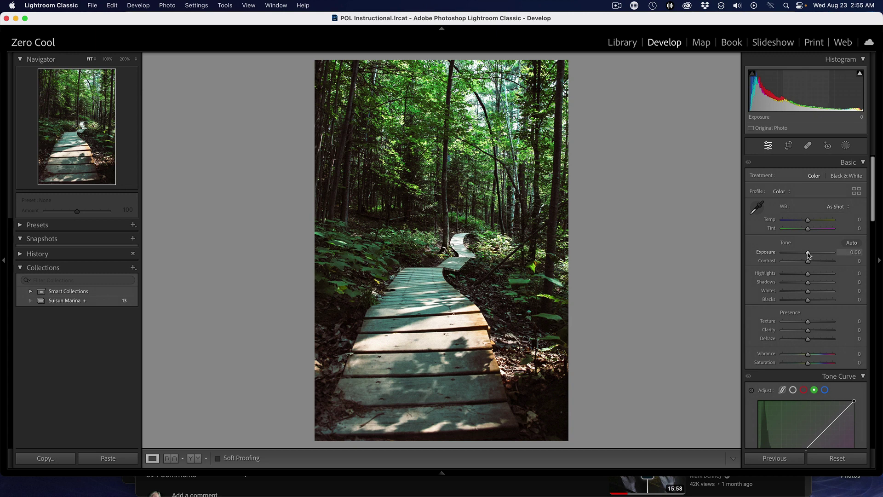
- Raise the photo's overall exposure to +0.30 and compare the image with the Basic adjustments off and on
left_click_drag(808, 255, 809, 257)
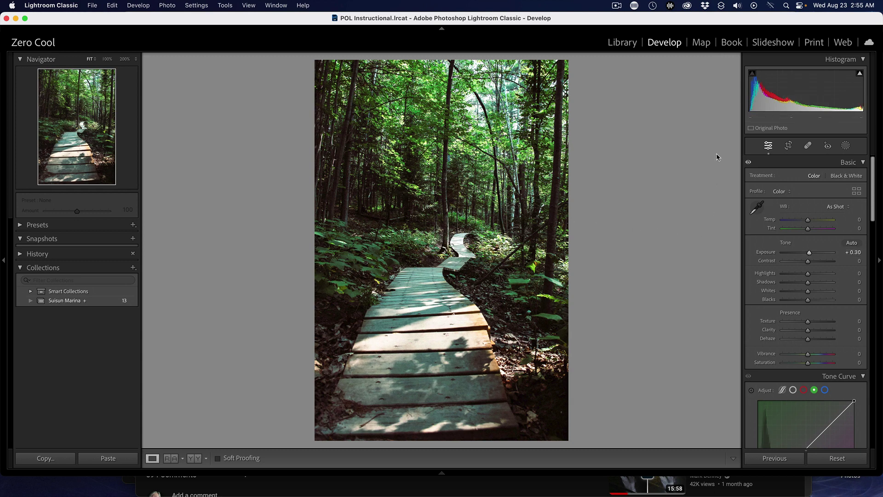
left_click(748, 163)
left_click(748, 162)
left_click(748, 163)
left_click(748, 163)
- Set the photo's contrast to +8 and compare the image with the Basic adjustments off and on
left_click_drag(808, 261, 810, 263)
left_click(749, 164)
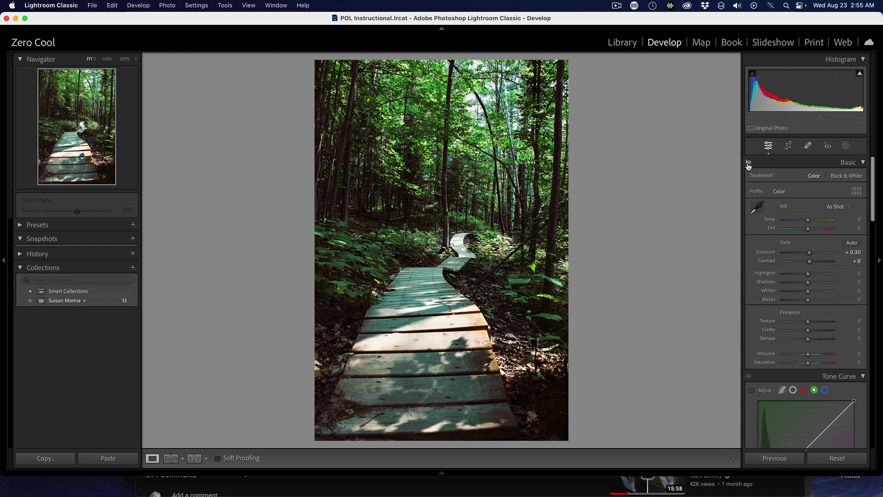
left_click(748, 164)
left_click(748, 164)
left_click(748, 163)
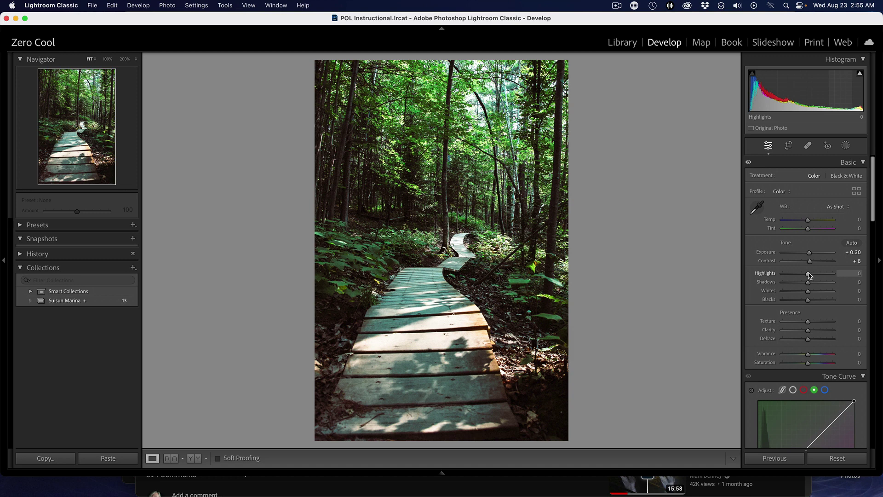
- Lower the photo's highlights to -11 and compare the image with the Basic adjustments off and on
left_click_drag(809, 275, 807, 276)
left_click_drag(808, 275, 806, 274)
left_click(748, 163)
left_click(748, 162)
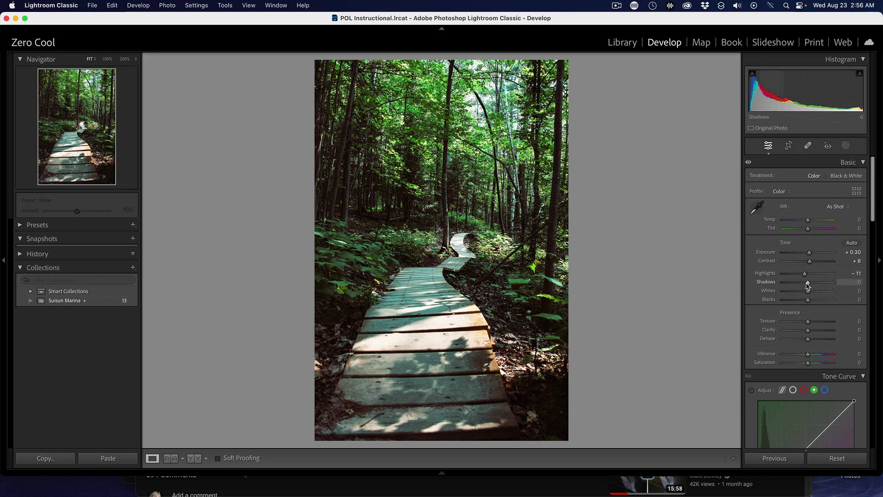
- Lift the photo's shadows to +47 and compare the image with the Basic adjustments off and on
left_click_drag(808, 285, 819, 285)
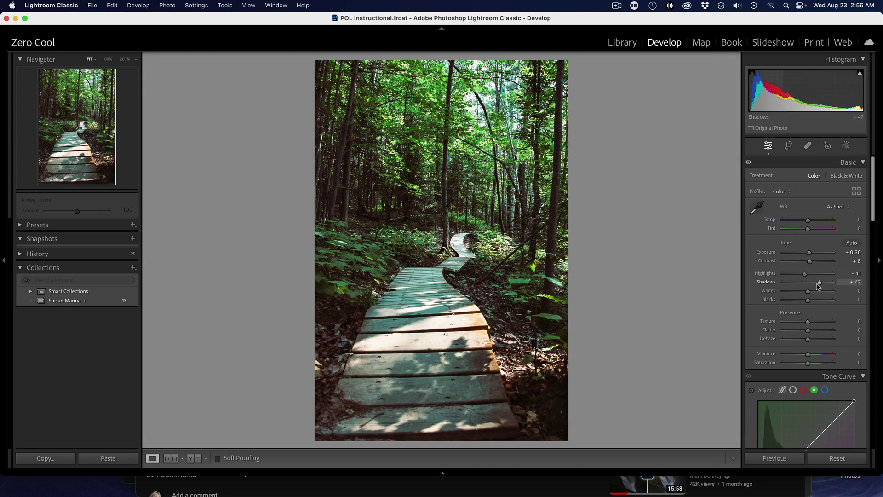
left_click(749, 163)
left_click(749, 163)
left_click(749, 163)
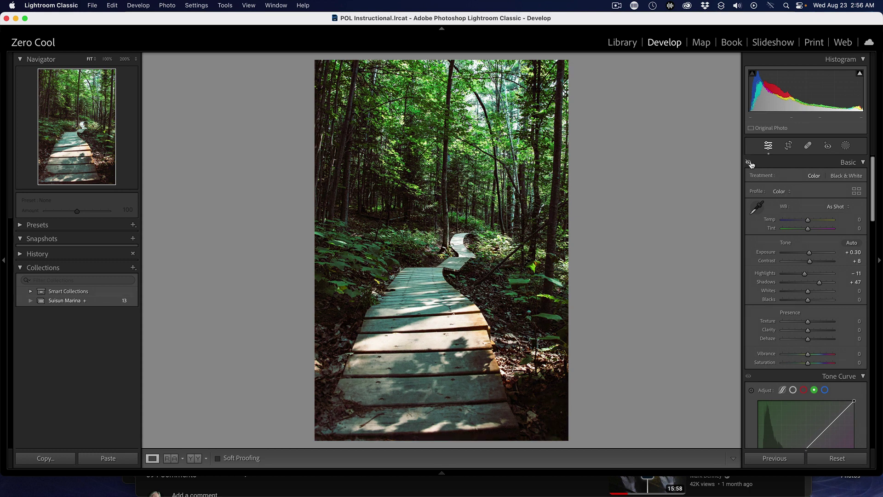
left_click(750, 163)
left_click(749, 163)
left_click(749, 163)
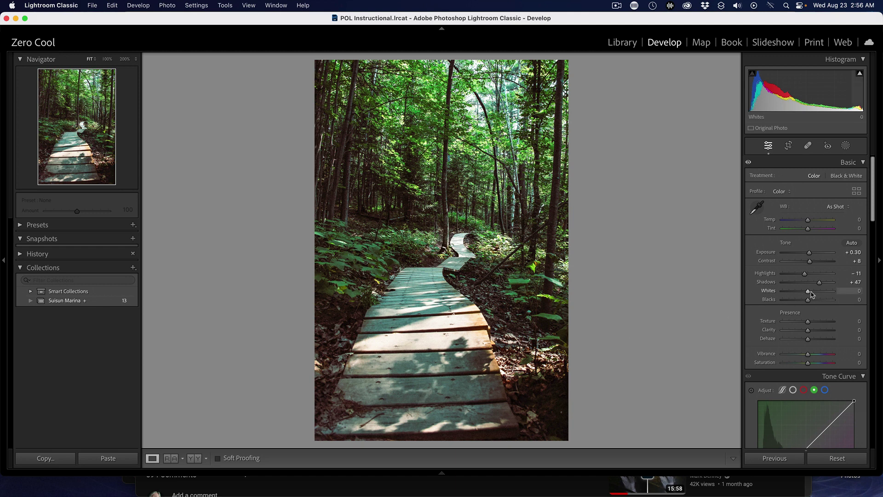
- Set the photo's whites to +6 and its blacks to -13
mouse_move(809, 294)
left_mouse_down()
mouse_move(820, 294)
mouse_move(811, 294)
left_mouse_up()
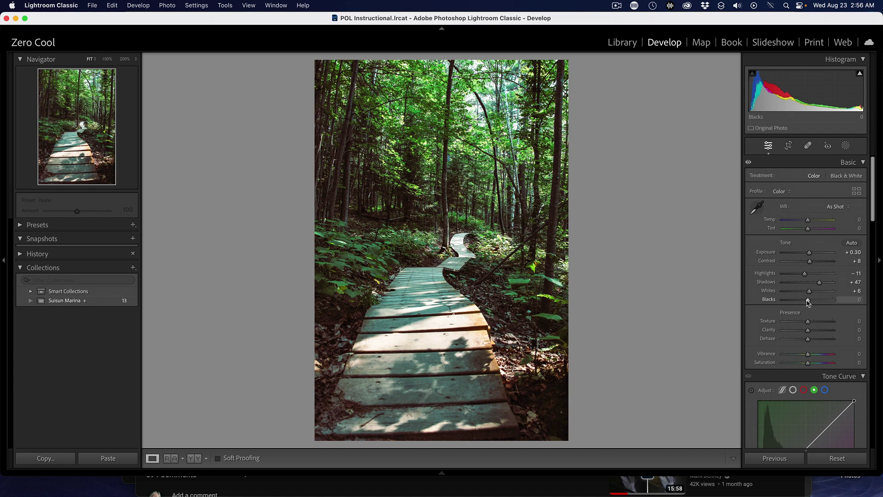
mouse_move(808, 301)
left_mouse_down()
mouse_move(795, 302)
mouse_move(805, 303)
left_mouse_up()
- Boost the photo's colors with vibrance at +28 and saturation at +3
scroll(799, 303, "down", 3)
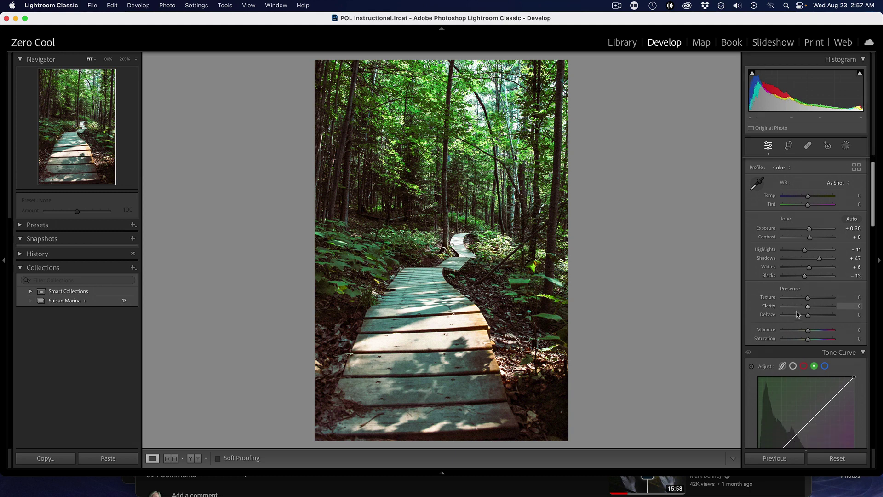
scroll(777, 303, "down", 1)
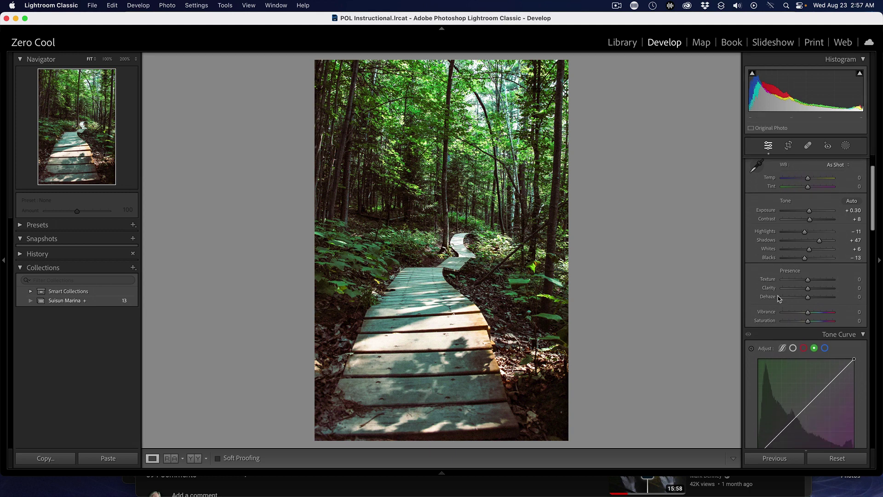
scroll(778, 298, "down", 1)
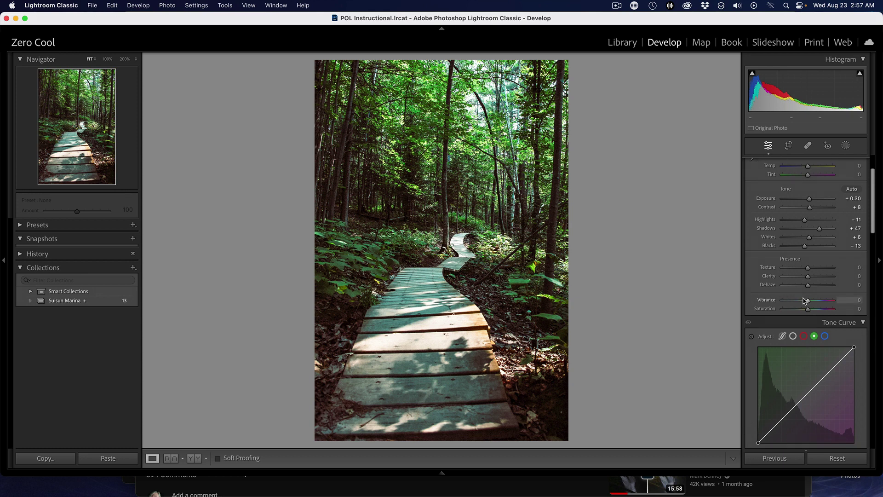
scroll(805, 301, "down", 1)
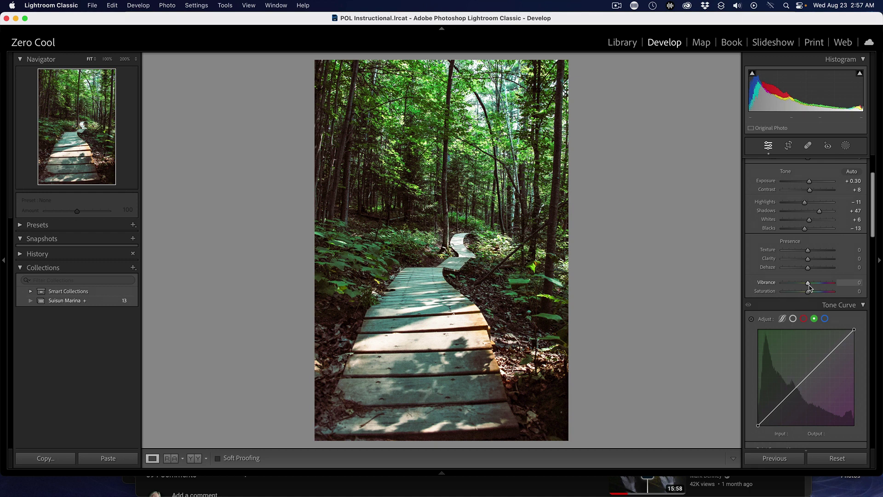
mouse_move(810, 288)
left_mouse_down()
mouse_move(835, 288)
mouse_move(817, 288)
left_mouse_up()
mouse_move(808, 292)
left_mouse_down()
mouse_move(822, 293)
mouse_move(810, 294)
left_mouse_up()
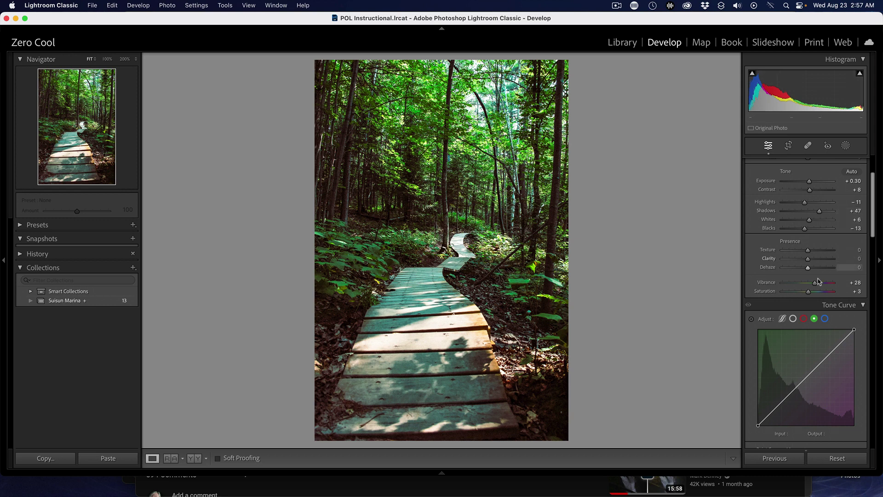
- Add a radial gradient mask over the foliage left of the boardwalk, shifted down and tilted to follow the path's edge
scroll(818, 279, "up", 3)
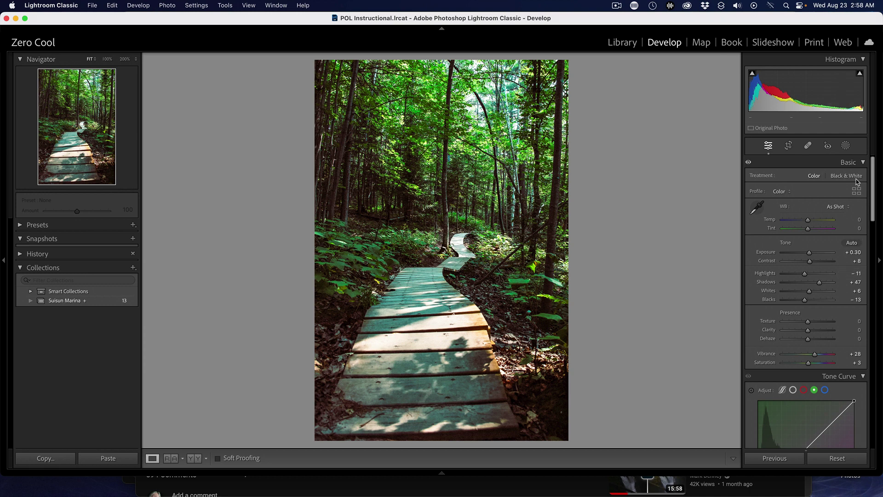
left_click(846, 146)
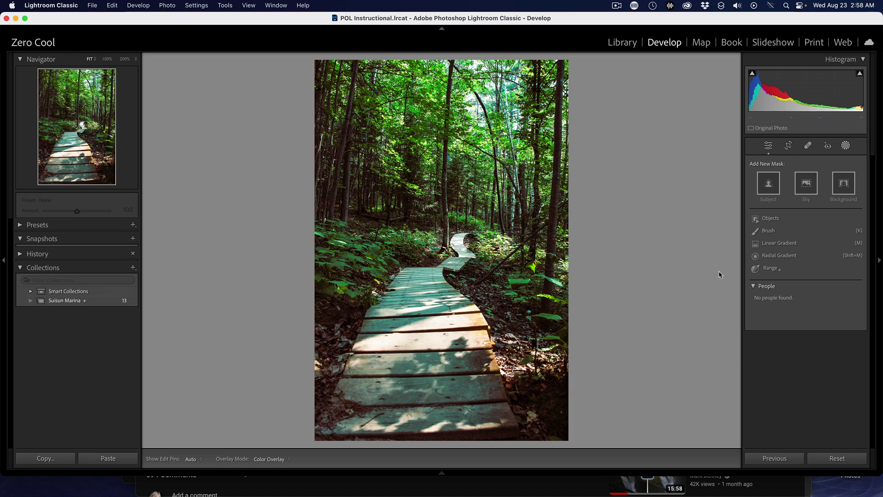
left_click(775, 258)
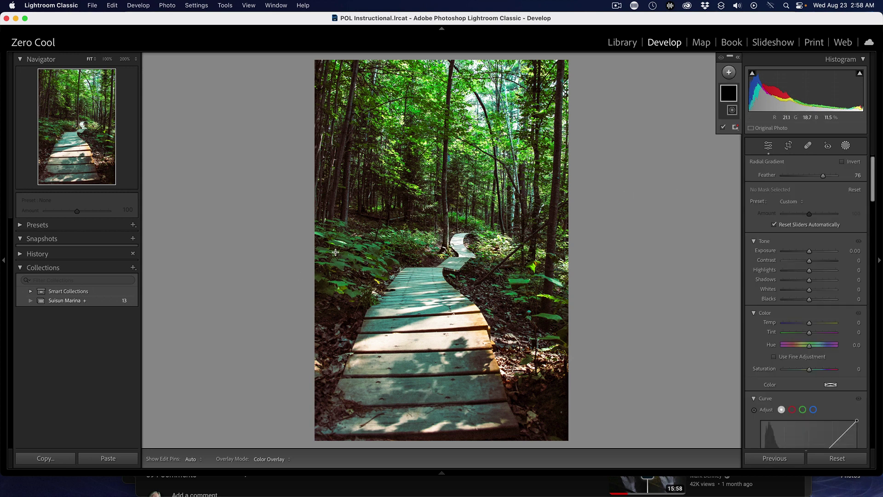
left_click_drag(335, 252, 373, 340)
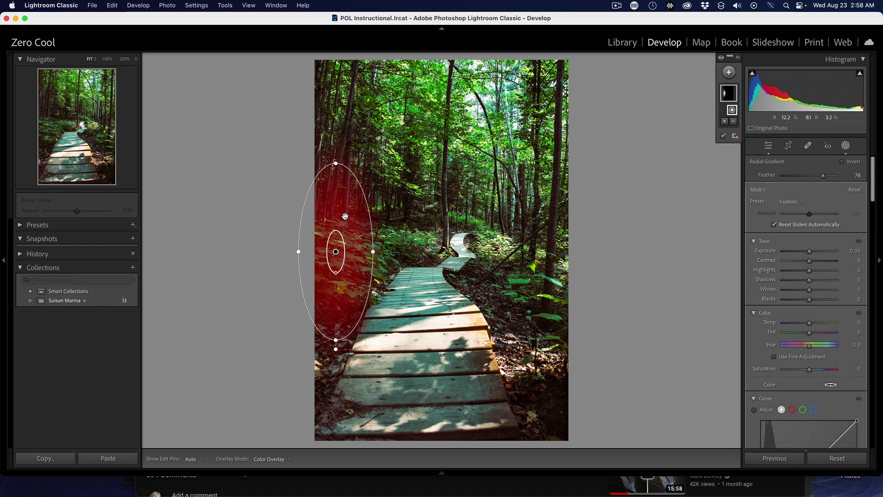
left_click_drag(338, 209, 342, 251)
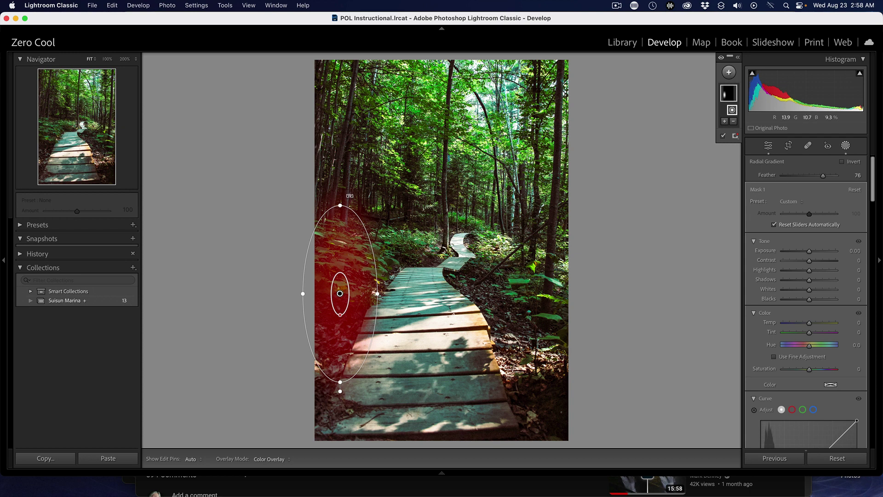
left_click_drag(348, 192, 386, 217)
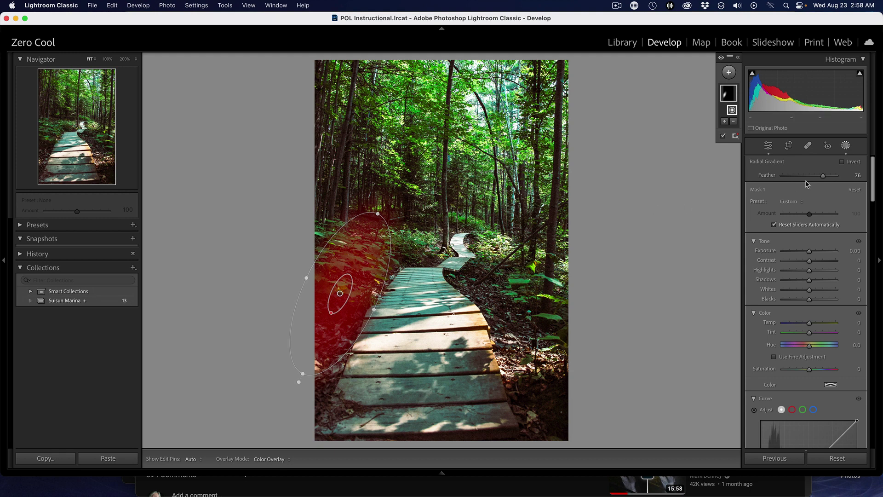
- Set the left foliage mask's feather to 80 and brighten its exposure to 0.93
mouse_move(822, 178)
left_mouse_down()
mouse_move(759, 183)
mouse_move(826, 182)
left_mouse_up()
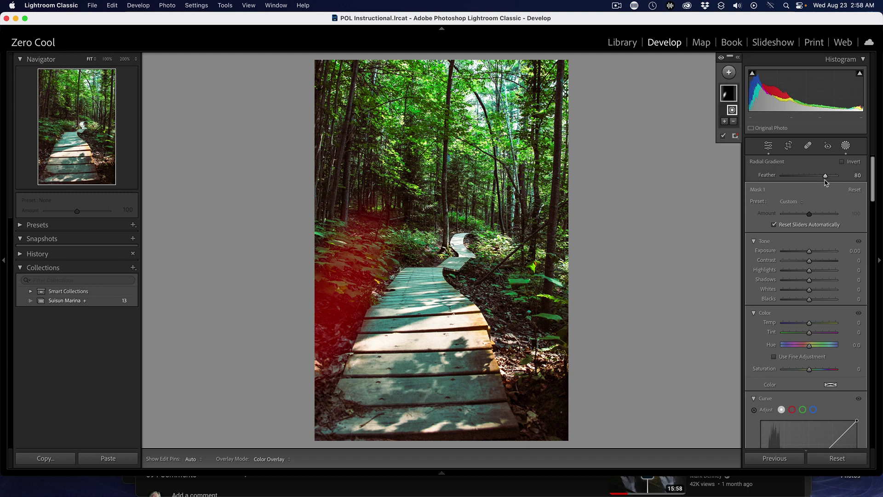
mouse_move(339, 276)
left_click_drag(810, 252, 815, 253)
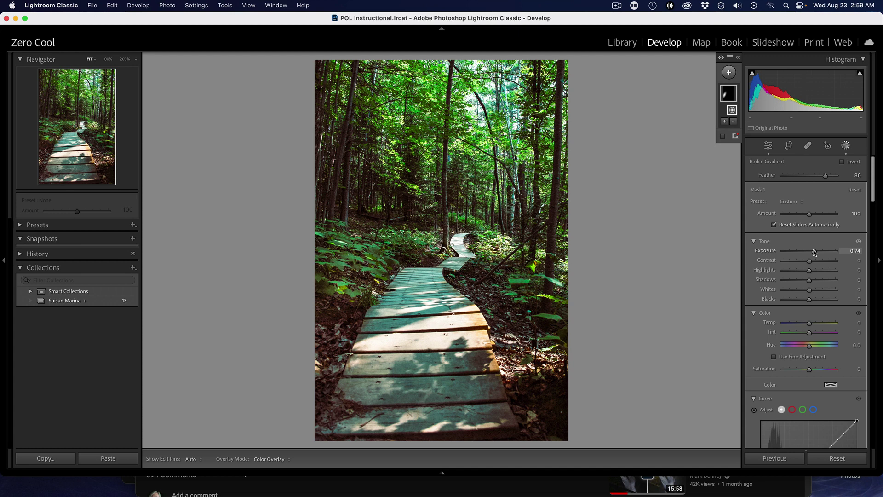
mouse_move(814, 252)
left_mouse_down()
mouse_move(839, 254)
mouse_move(773, 257)
mouse_move(813, 253)
left_mouse_up()
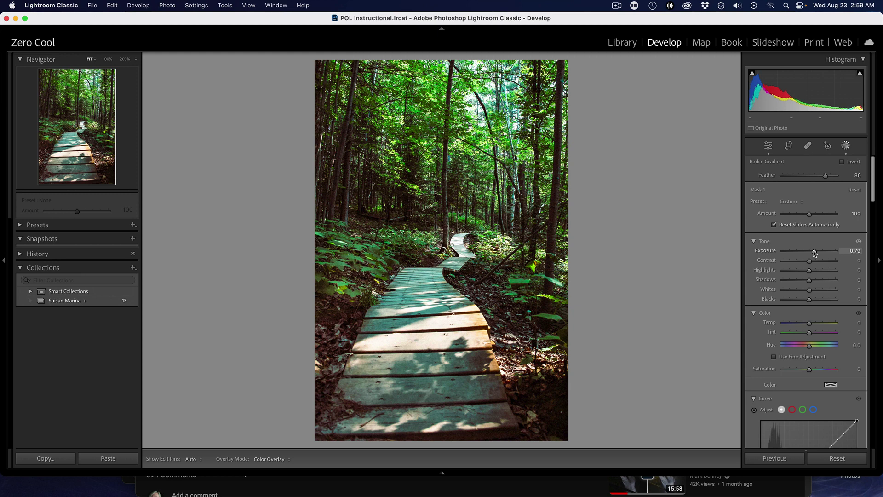
left_click_drag(814, 253, 815, 252)
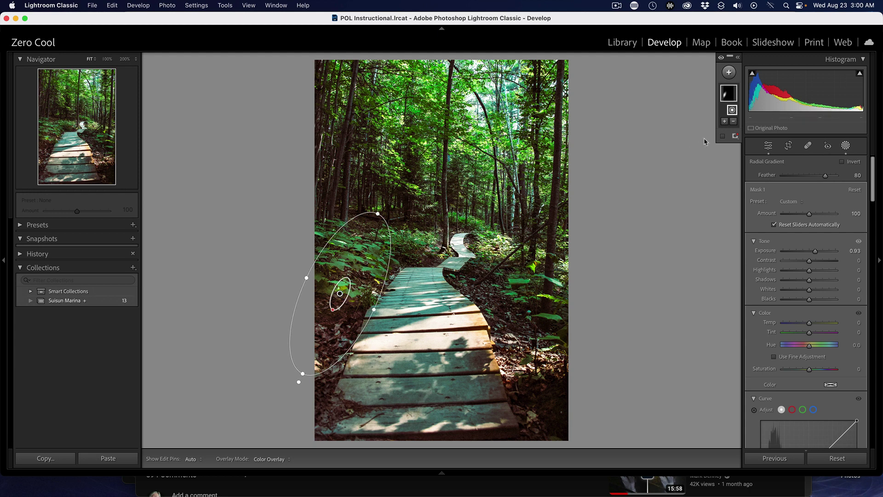
- Add a second radial gradient mask over the ground right of the boardwalk, shortened and tilted along the path's edge
left_click(729, 72)
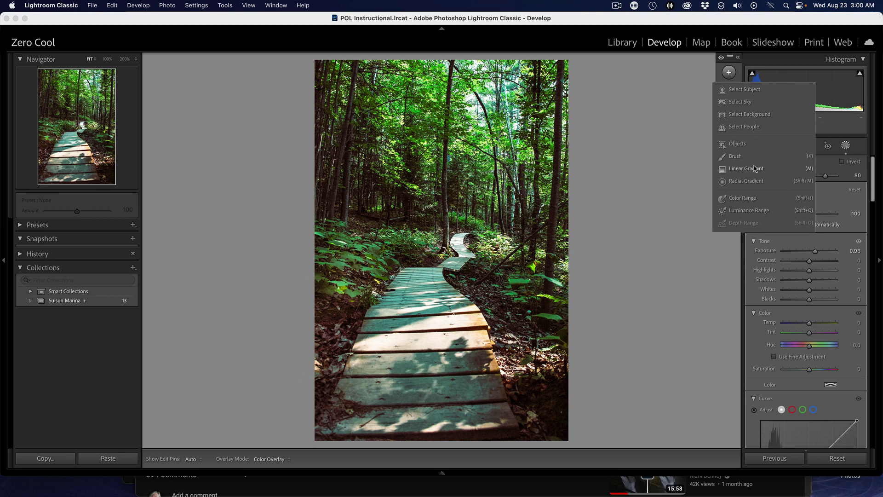
left_click(754, 181)
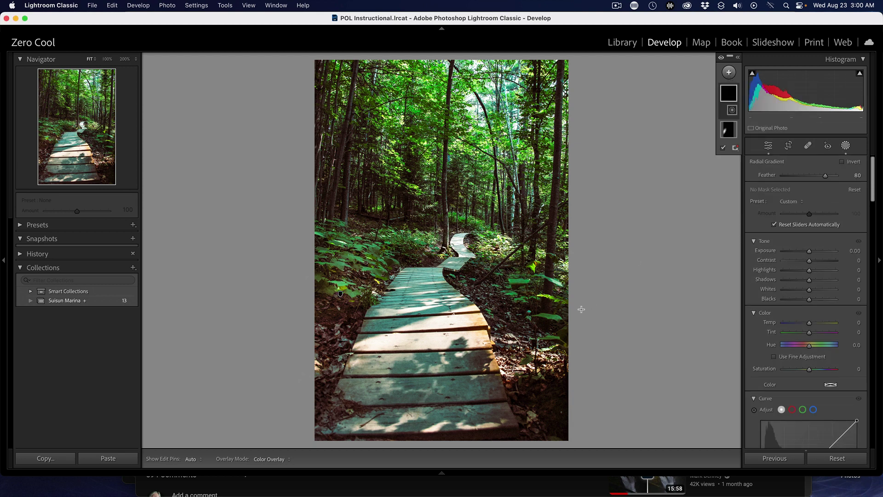
left_click_drag(492, 303, 538, 423)
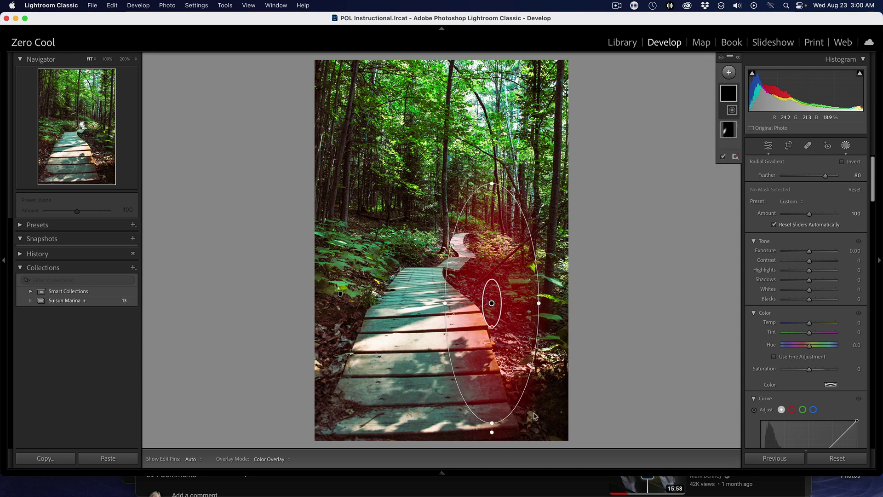
left_click_drag(472, 328, 506, 353)
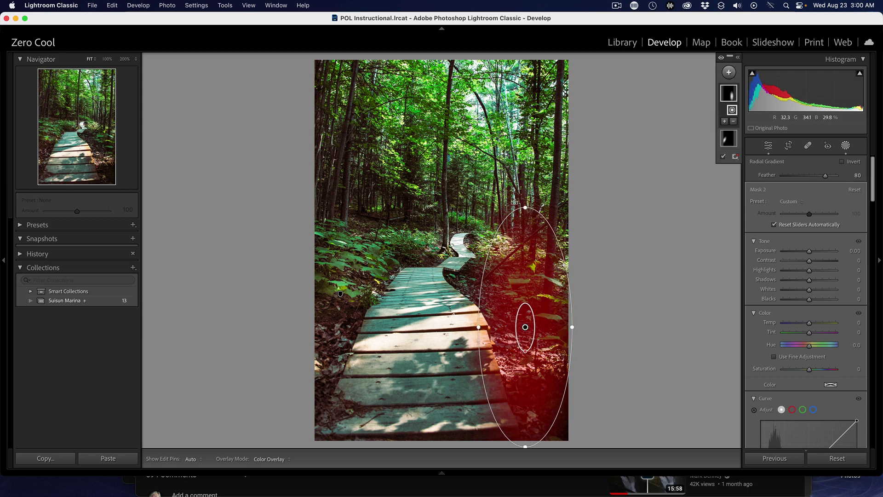
left_click_drag(514, 201, 498, 252)
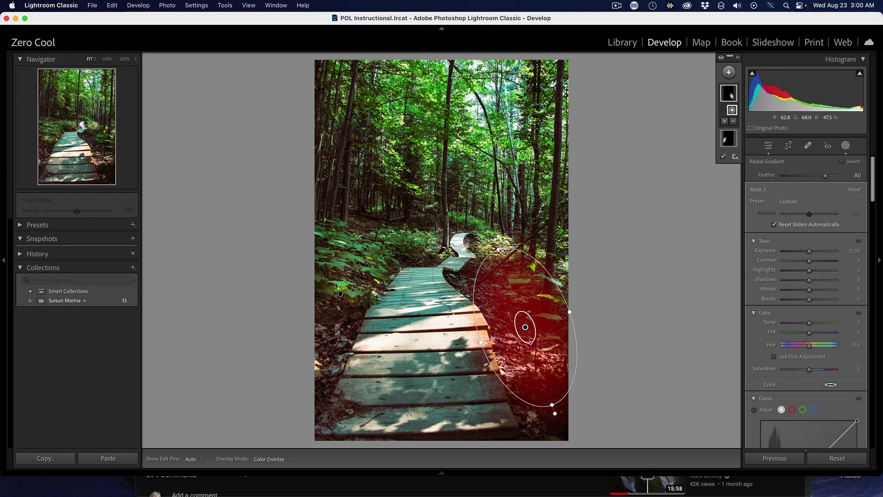
left_click_drag(499, 250, 498, 257)
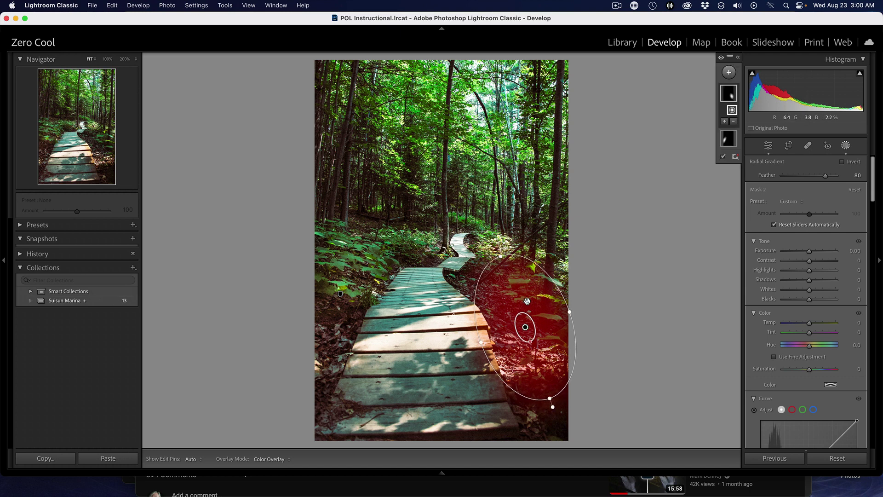
left_click_drag(527, 299, 527, 309)
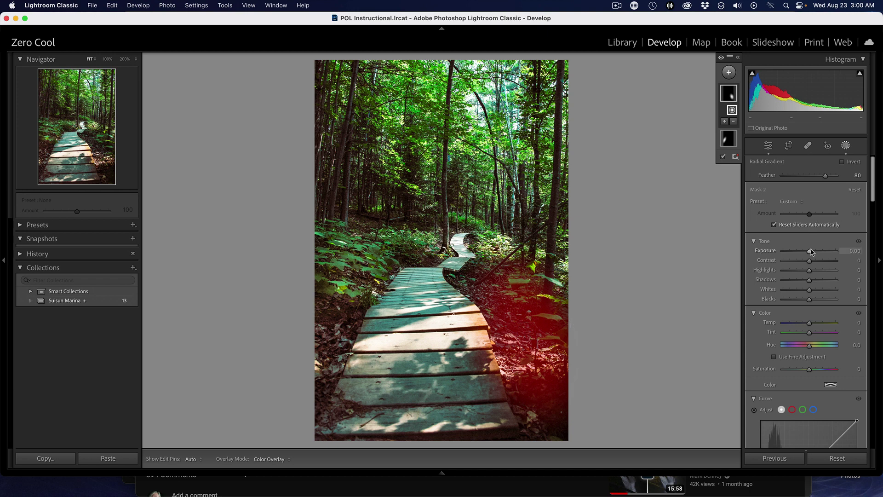
- Brighten the mask right of the boardwalk with exposure 0.47 and warm it with a temperature of 8
mouse_move(809, 251)
left_mouse_down()
mouse_move(818, 256)
mouse_move(792, 251)
mouse_move(813, 252)
left_mouse_up()
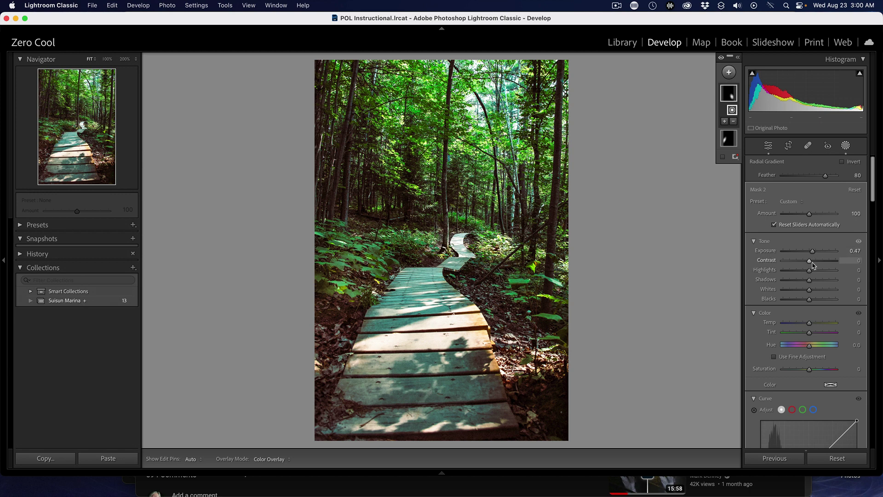
scroll(815, 285, "down", 2)
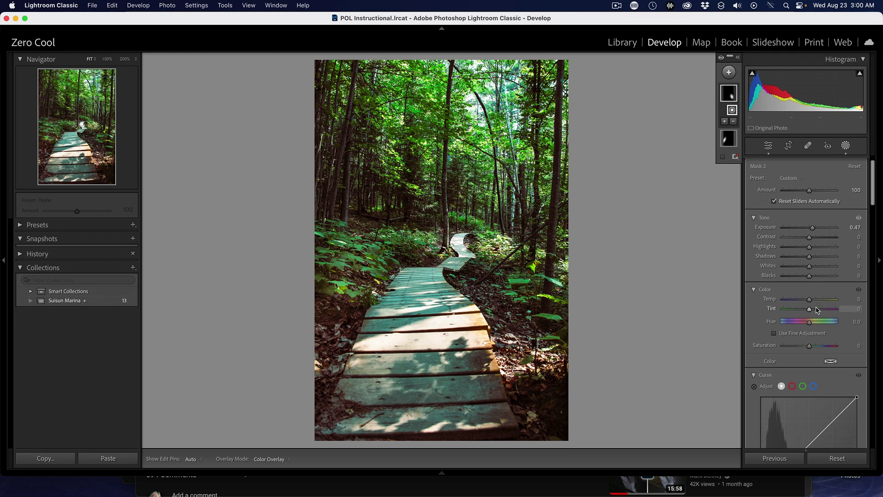
scroll(817, 311, "down", 2)
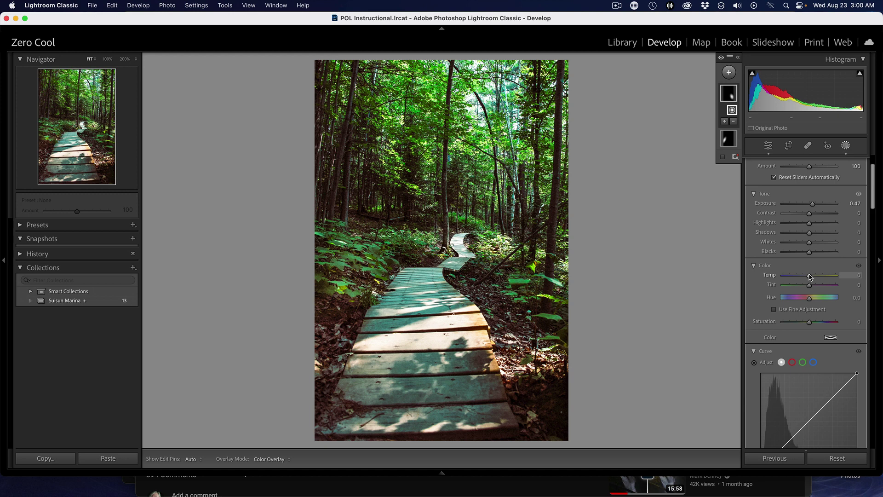
mouse_move(809, 276)
left_mouse_down()
mouse_move(836, 278)
mouse_move(783, 276)
mouse_move(812, 279)
left_mouse_up()
- Add a linear gradient mask rising from the photo's bottom edge to just below the boardwalk's far bend
left_click(730, 72)
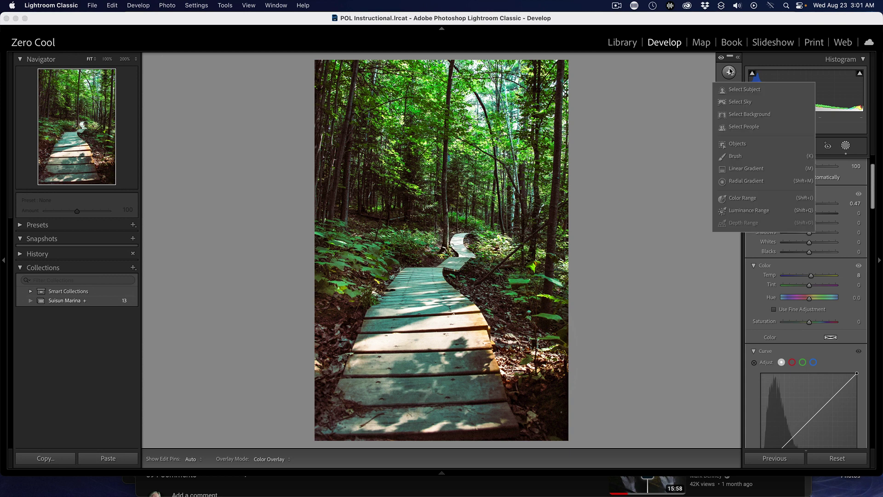
left_click(740, 173)
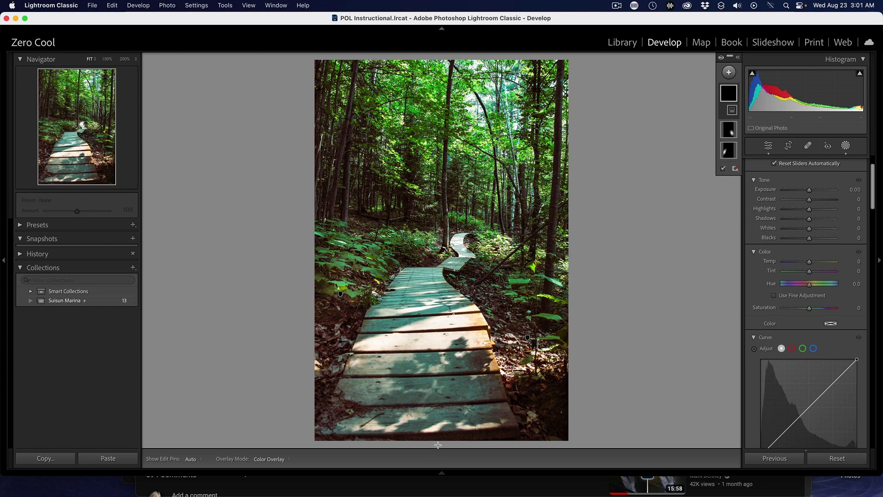
left_click_drag(437, 445, 444, 286)
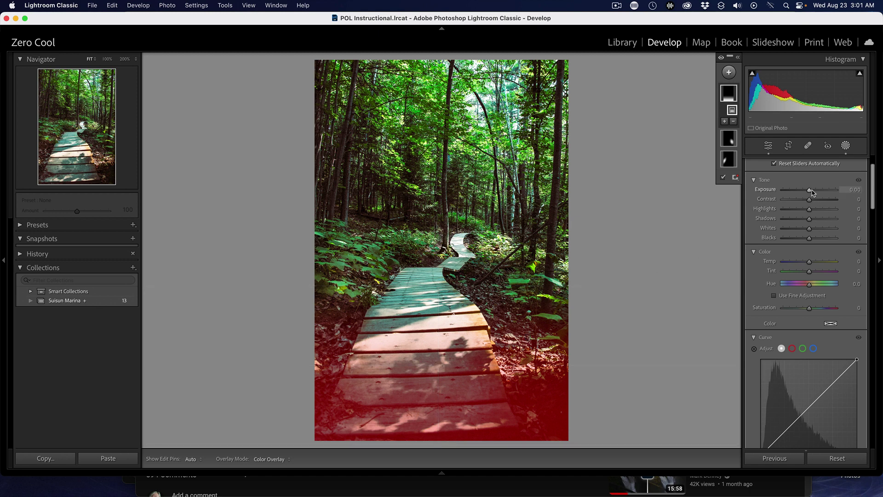
- Darken the foreground linear gradient with exposure -1.33 and raise its shadows to 67
mouse_move(810, 192)
left_mouse_down()
mouse_move(784, 195)
mouse_move(807, 196)
left_mouse_up()
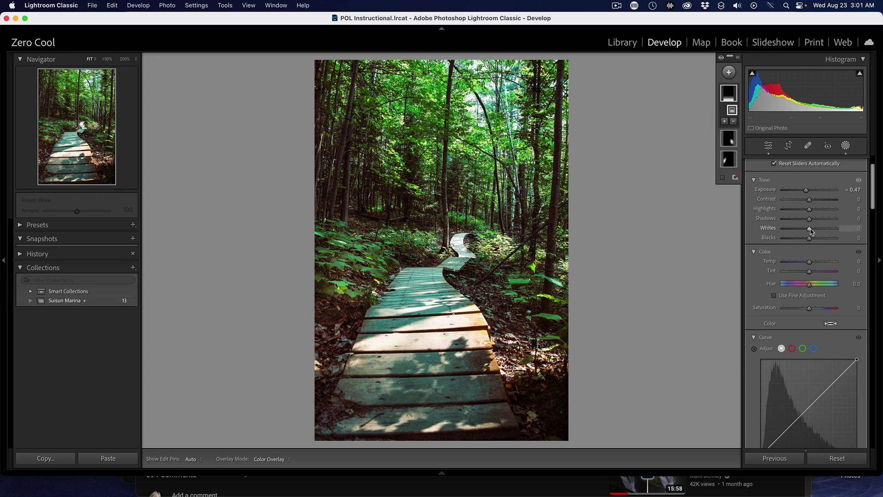
left_click_drag(811, 219, 830, 224)
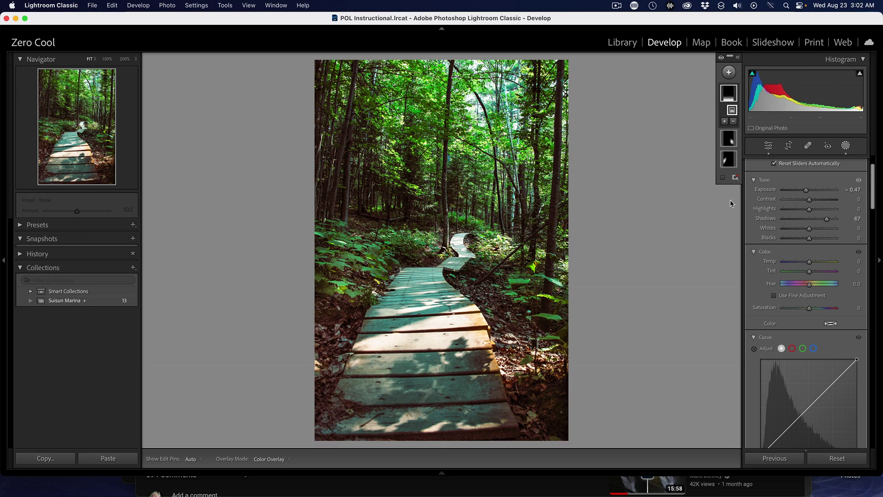
mouse_move(728, 92)
left_click_drag(806, 191, 801, 191)
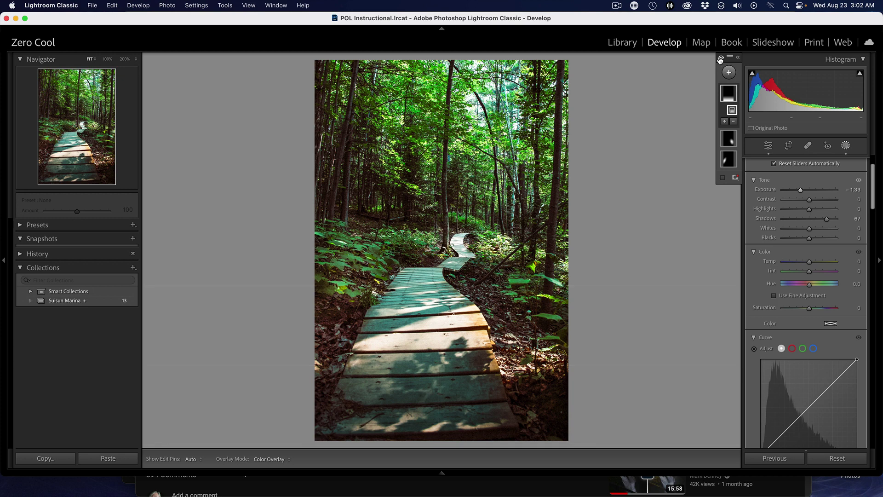
- Compare the photo with all masks switched off and on
left_click(720, 59)
left_click(720, 59)
left_click(721, 59)
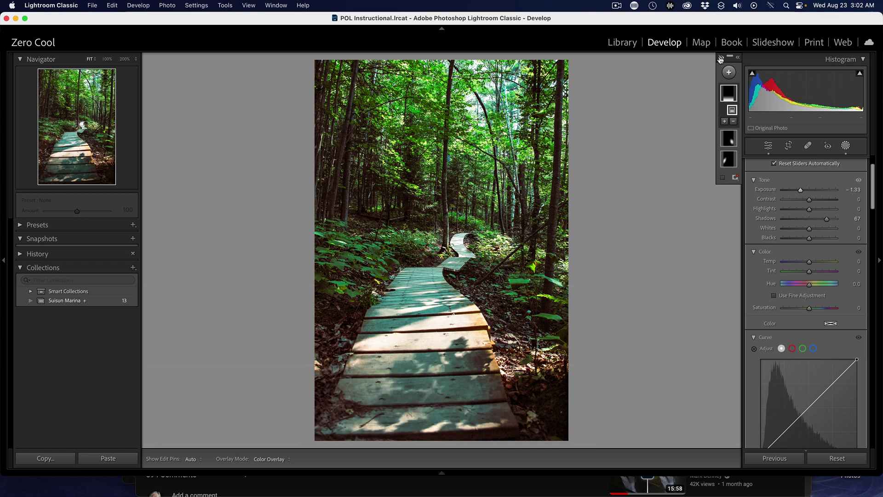
left_click(720, 59)
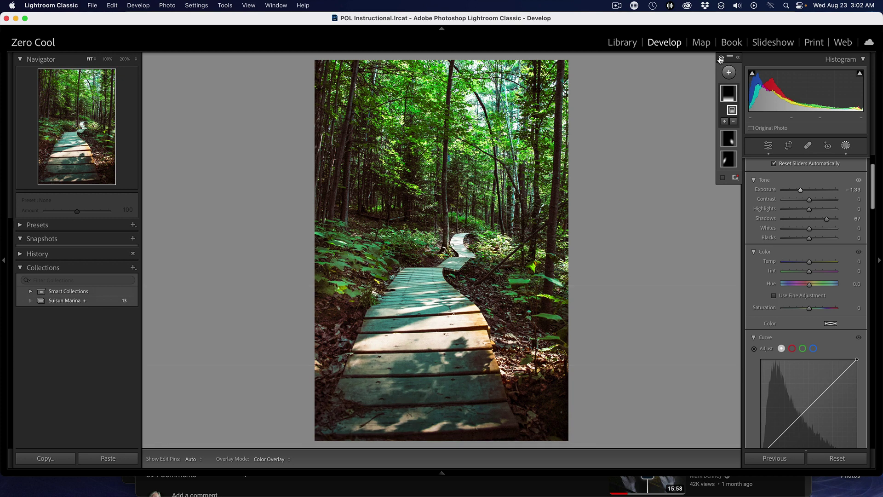
left_click(720, 59)
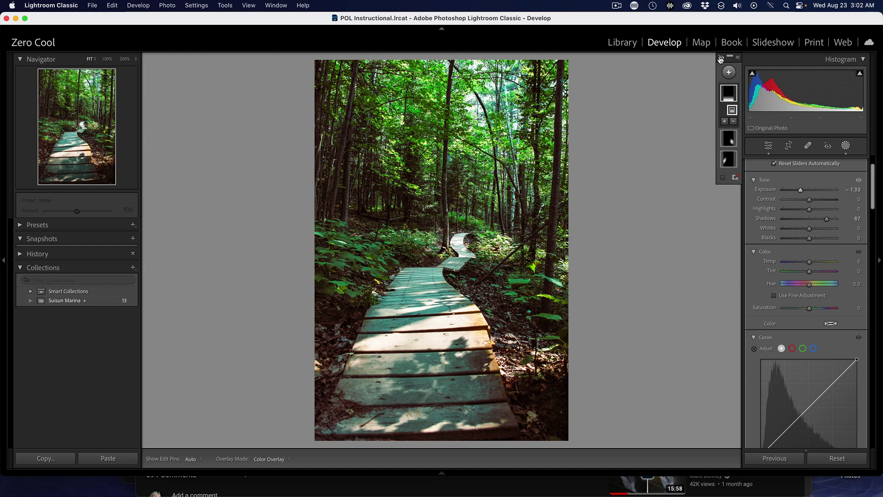
left_click(720, 59)
left_click(720, 59)
left_click(720, 59)
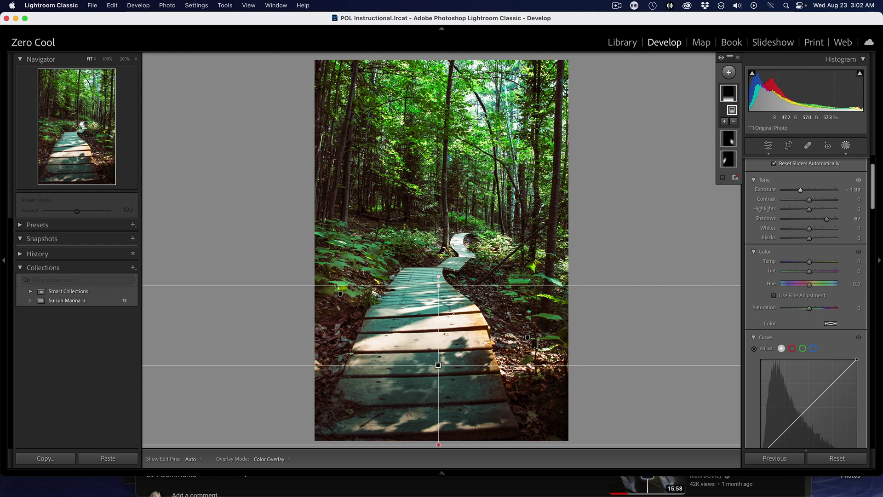
- Add a round radial gradient mask over the bright sky showing through the trees above the boardwalk's far end
left_click(730, 72)
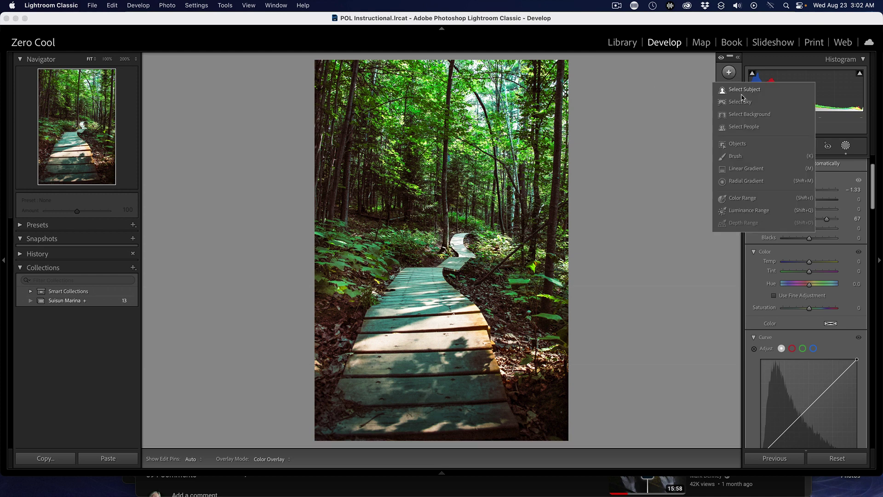
left_click(746, 181)
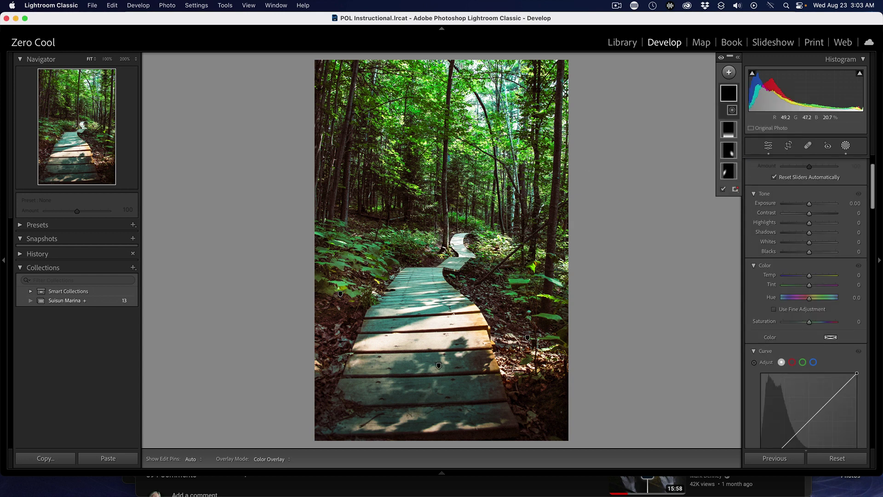
left_click_drag(461, 75, 529, 151)
left_click_drag(489, 91, 515, 110)
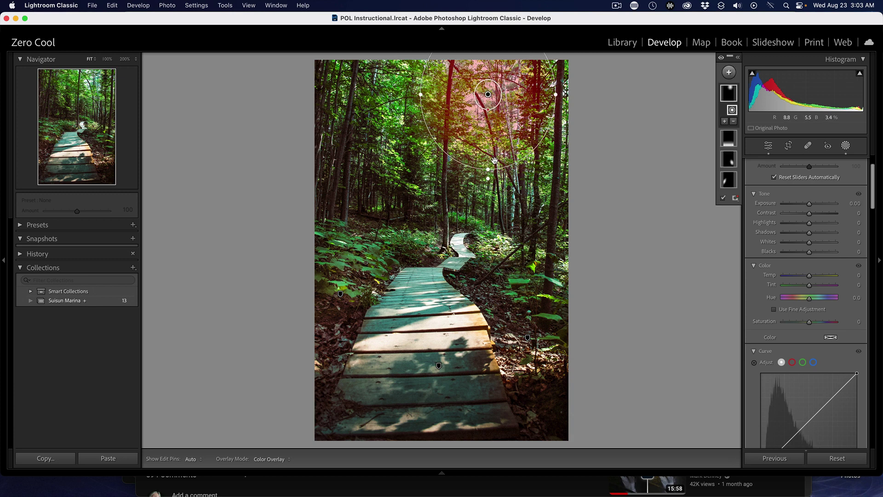
left_click_drag(492, 164, 488, 160)
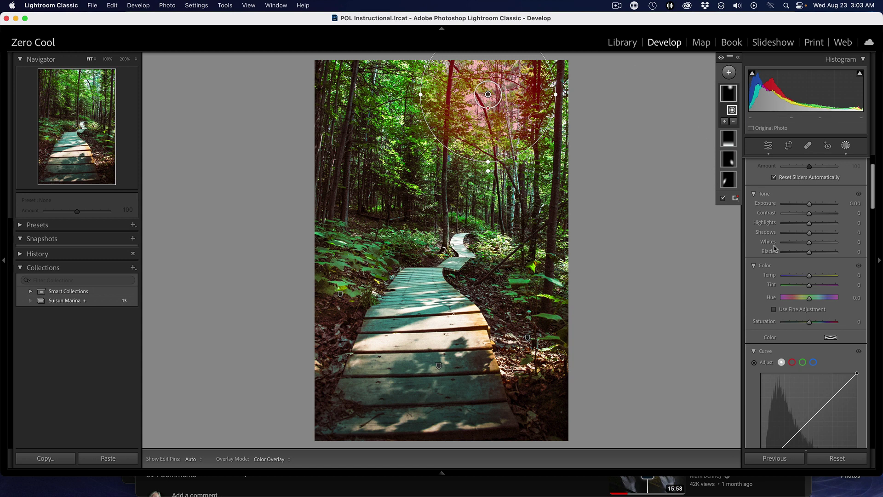
- Tone down the bright treetop mask with exposure -0.91, contrast -67 and highlights -58, and compare with masks off
left_click_drag(810, 208, 804, 208)
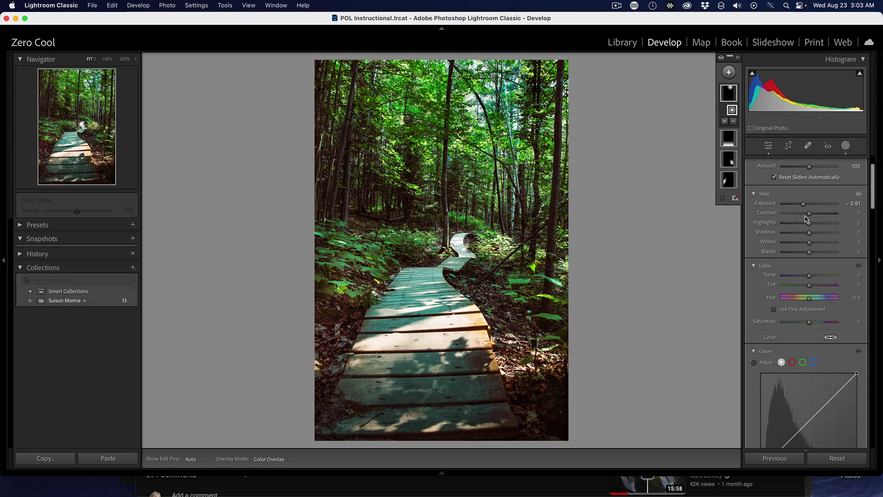
left_click_drag(810, 214, 792, 214)
left_click_drag(810, 225, 797, 224)
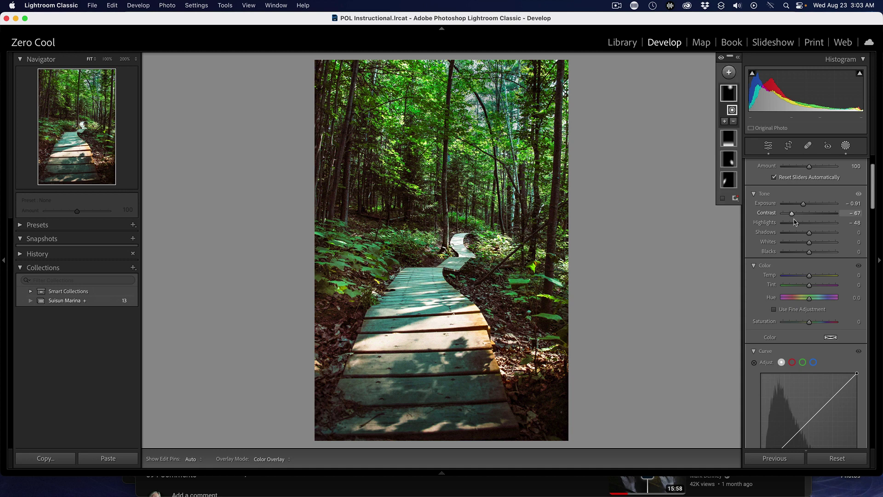
mouse_move(795, 222)
left_mouse_down()
mouse_move(835, 224)
mouse_move(798, 225)
left_mouse_up()
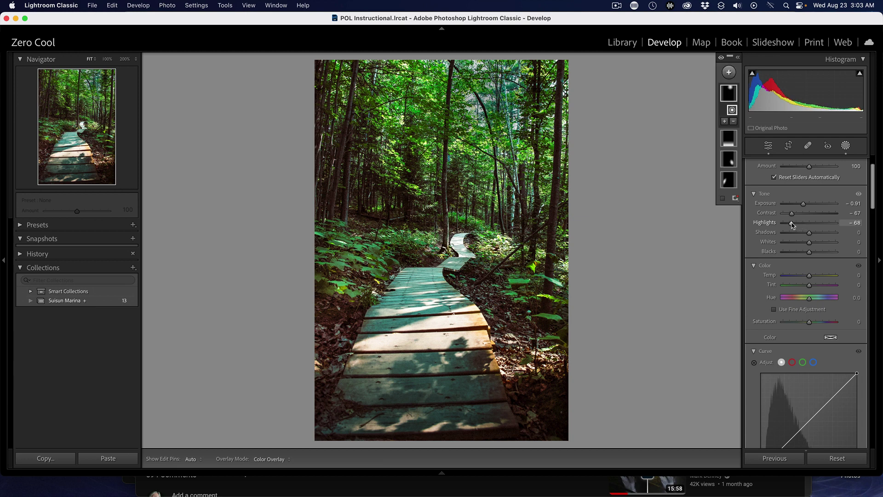
left_click_drag(792, 225, 794, 225)
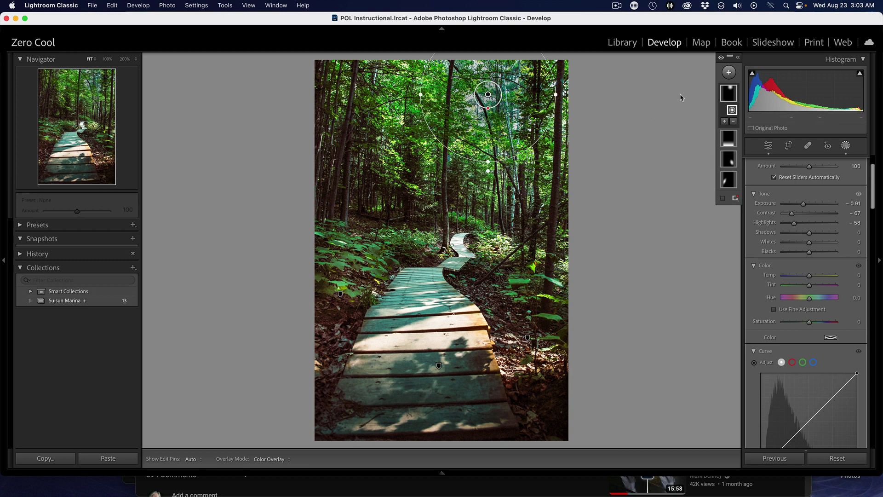
left_click(721, 59)
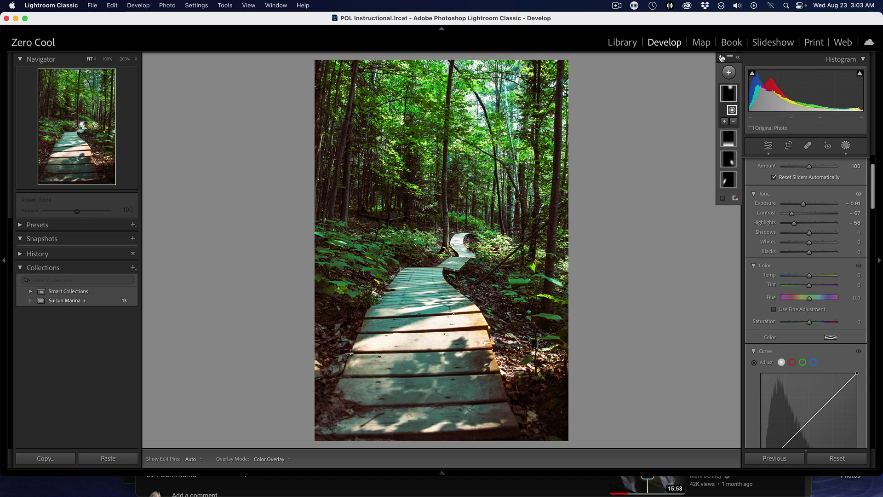
left_click(721, 58)
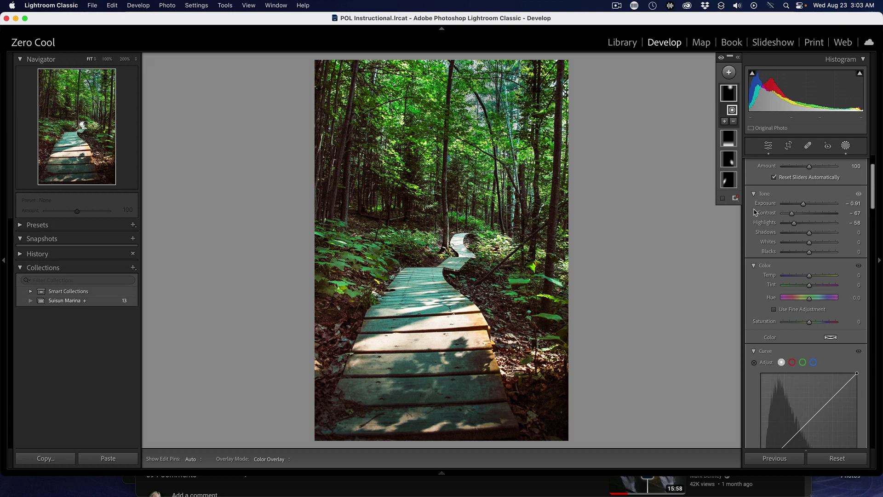
- Add a narrow upright radial gradient mask over the boardwalk's far bend, tilted slightly to the right
left_click(729, 71)
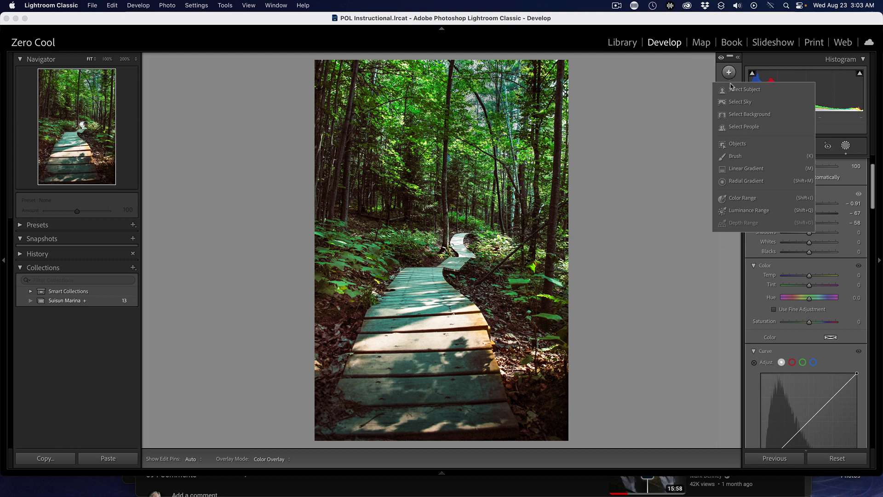
left_click(738, 182)
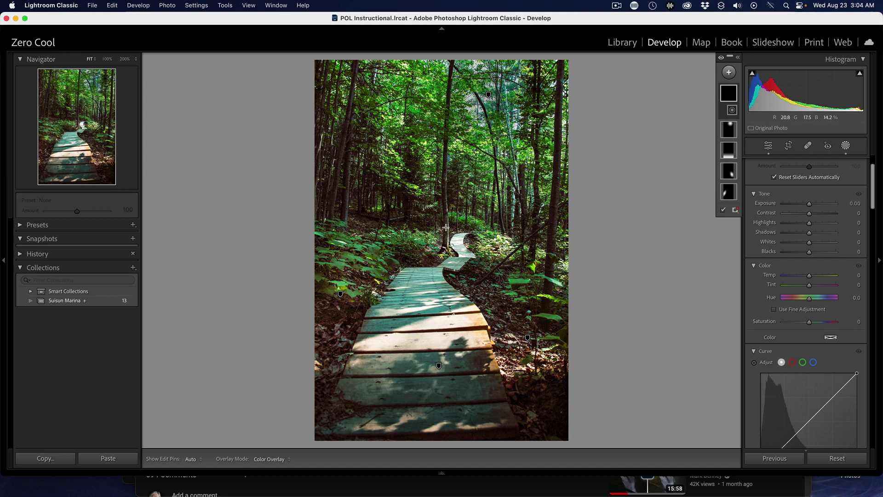
left_click_drag(444, 219, 470, 275)
left_click_drag(445, 196, 455, 221)
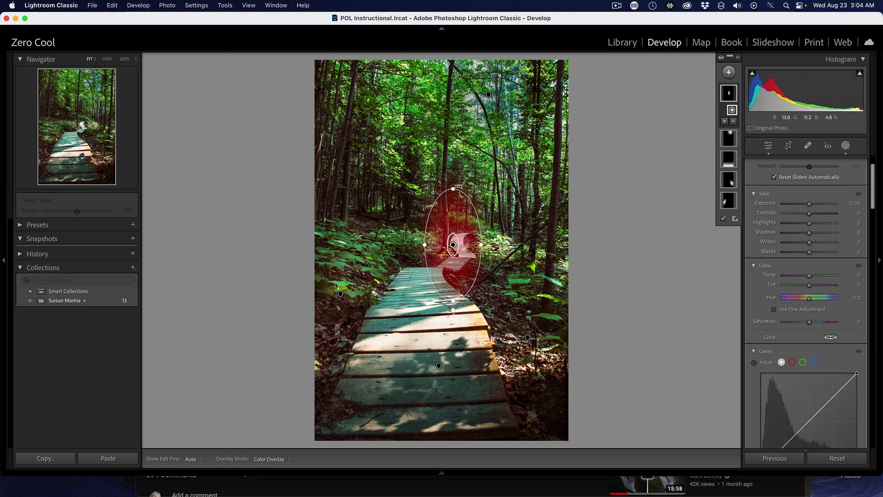
left_click_drag(460, 185, 467, 187)
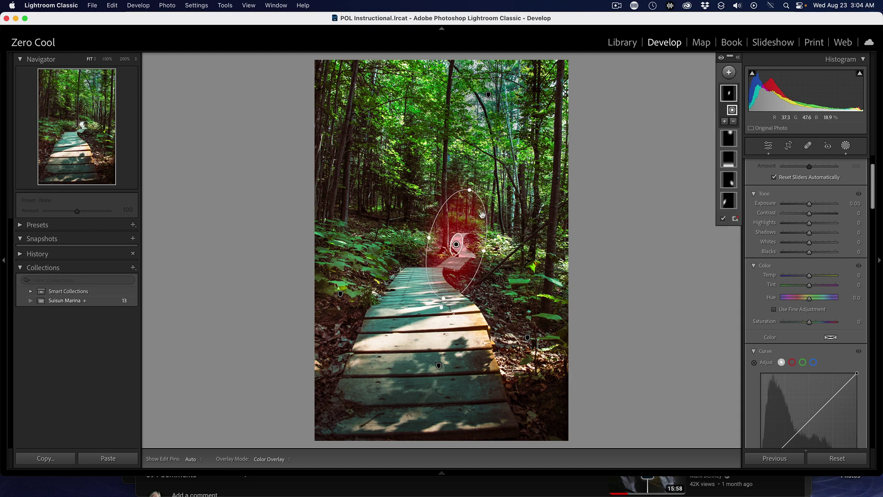
- Brighten the mask on the boardwalk's far bend with exposure 0.52 and compare the photo with masks off and on
scroll(766, 175, "up", 3)
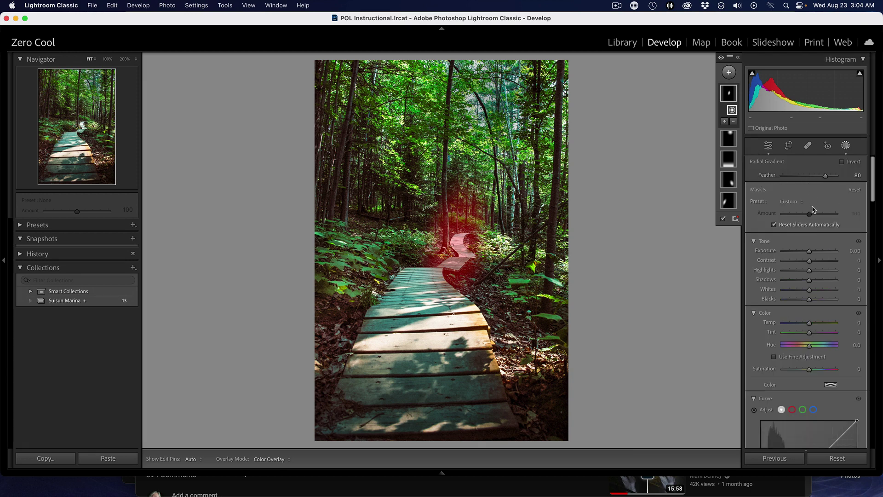
left_click_drag(809, 251, 812, 252)
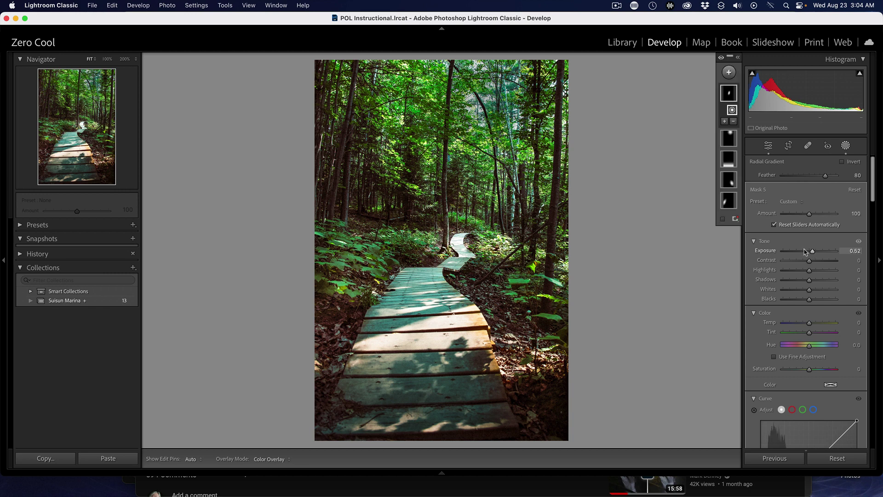
left_click(721, 59)
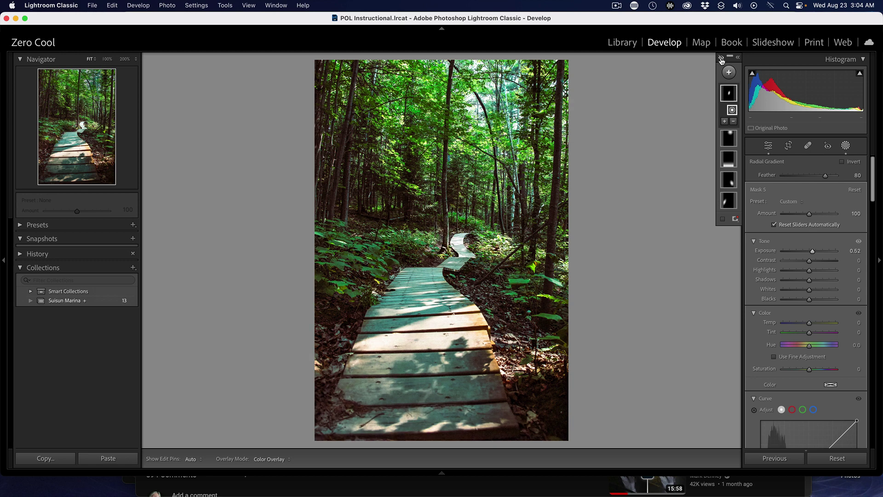
left_click(721, 59)
left_click(721, 58)
left_click(721, 58)
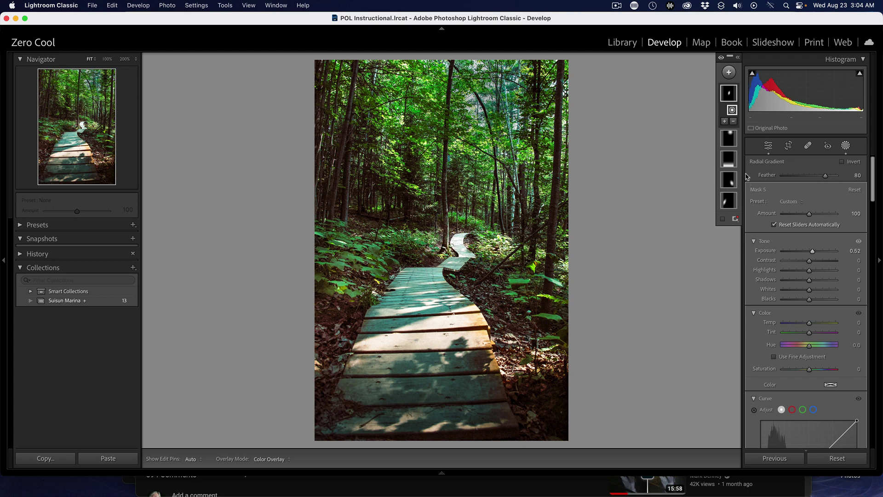
- Reselect the radial mask over the bright treetops and ease its exposure to -0.17
mouse_move(733, 139)
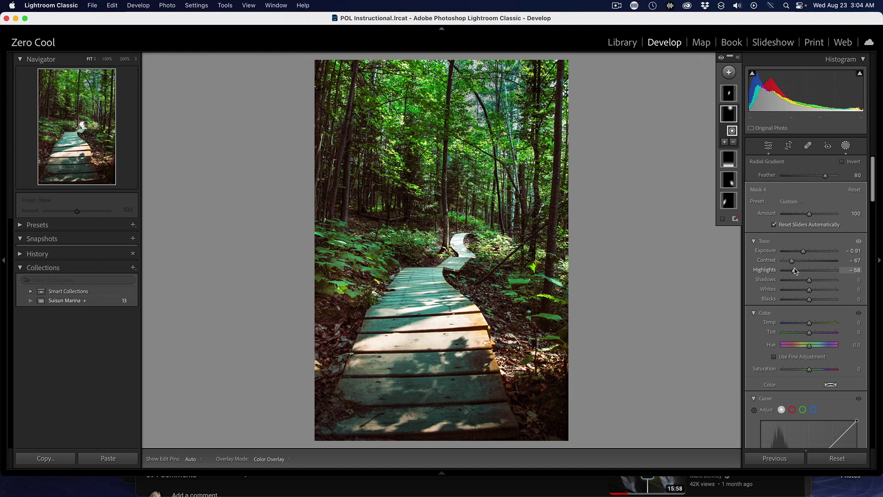
left_click_drag(804, 251, 811, 254)
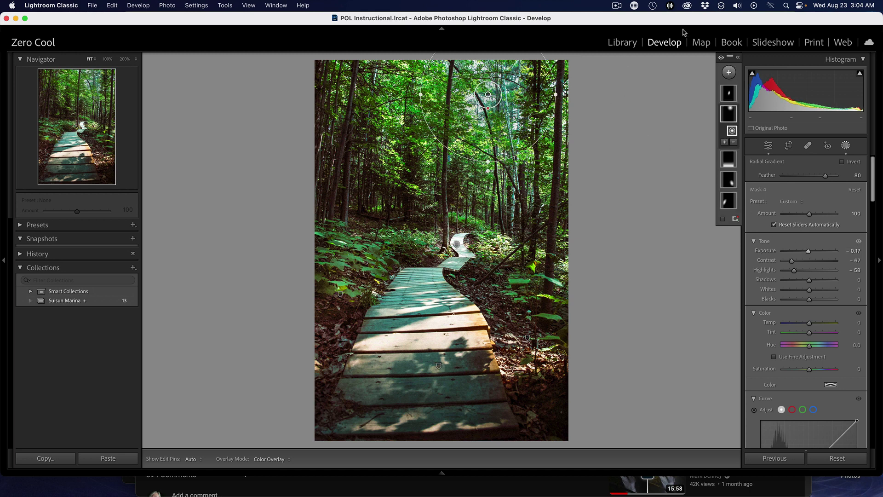
- Compare the photo with the masks off and on, and with its Before view
left_click(721, 58)
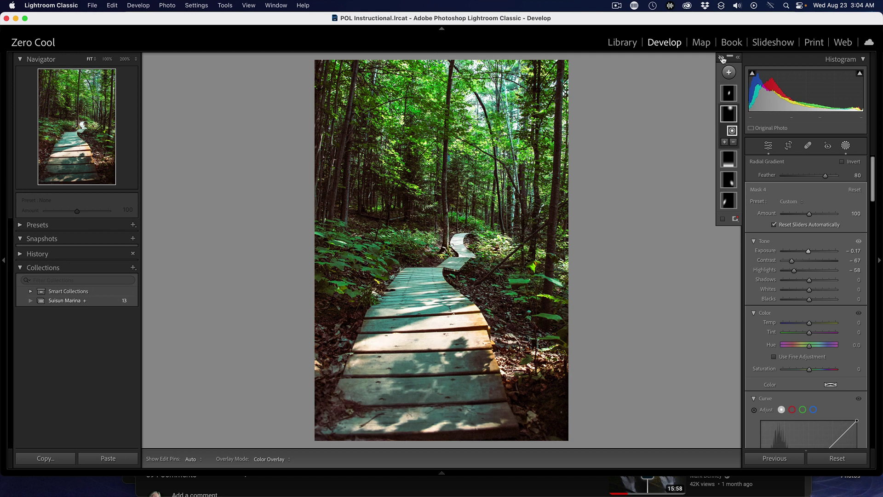
left_click(722, 59)
left_click(722, 59)
left_click(722, 59)
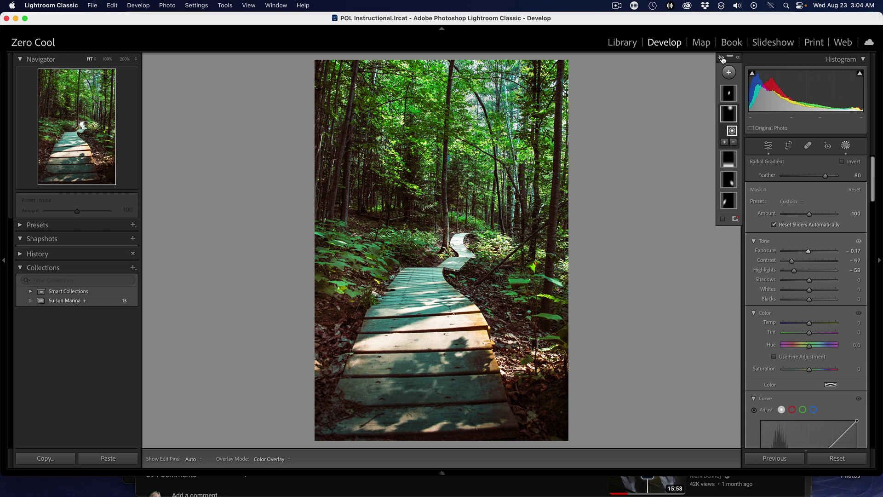
left_click(722, 59)
left_click(722, 59)
key("backslash")
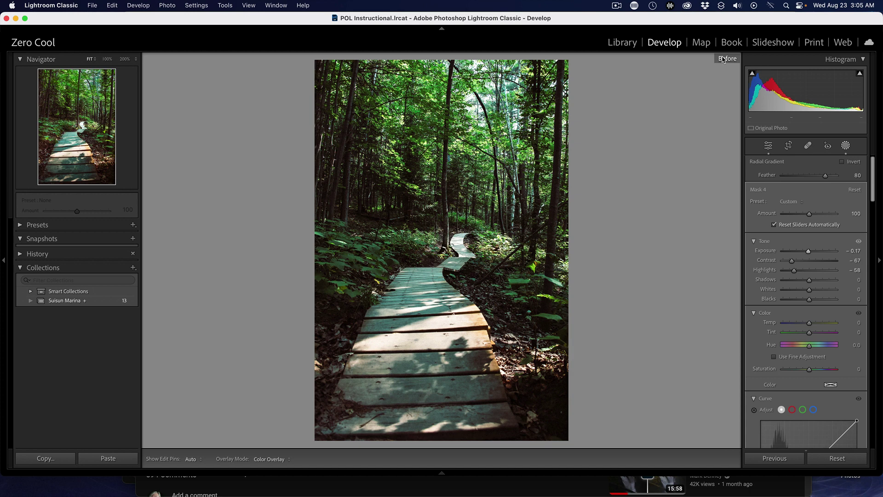
key("backslash")
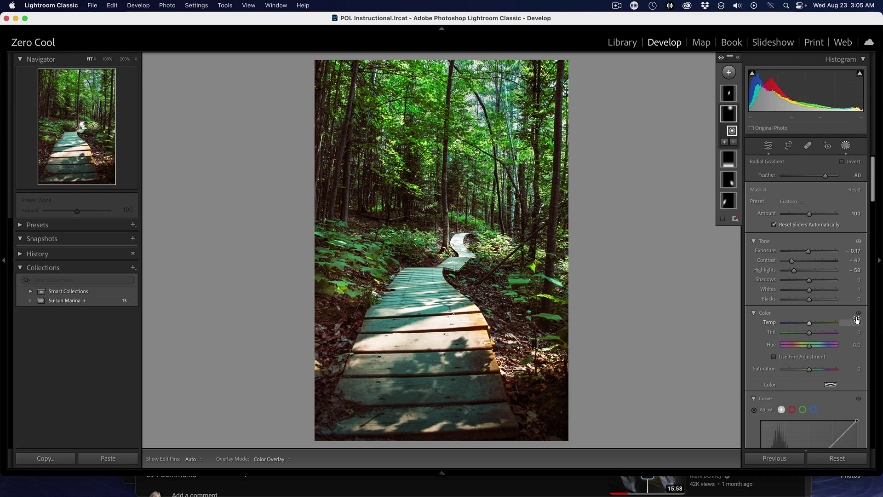
scroll(854, 318, "down", 5)
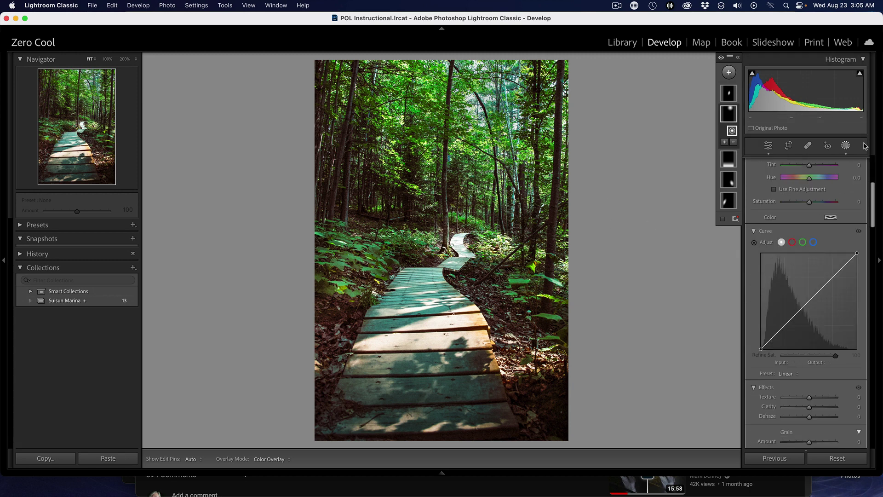
- Close masking and raise the green channel's tone curve with a midtone point at input 112, output 132
left_click(846, 146)
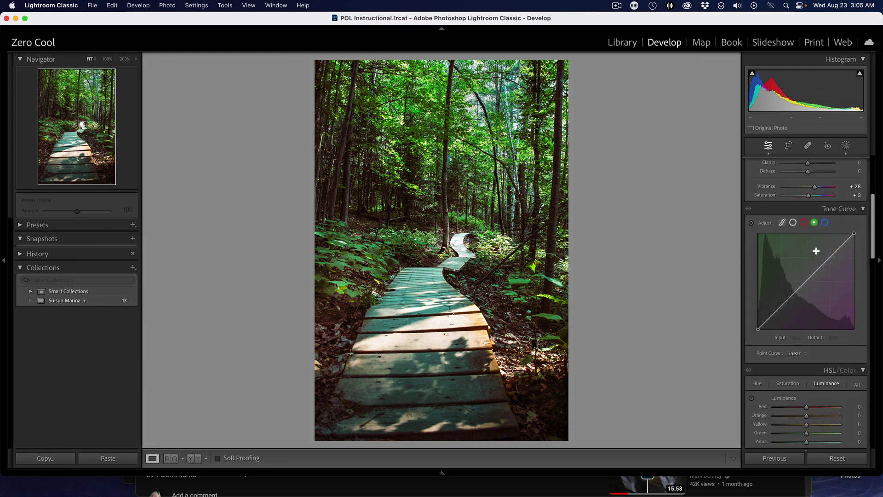
left_click(810, 280)
left_click_drag(811, 281, 799, 279)
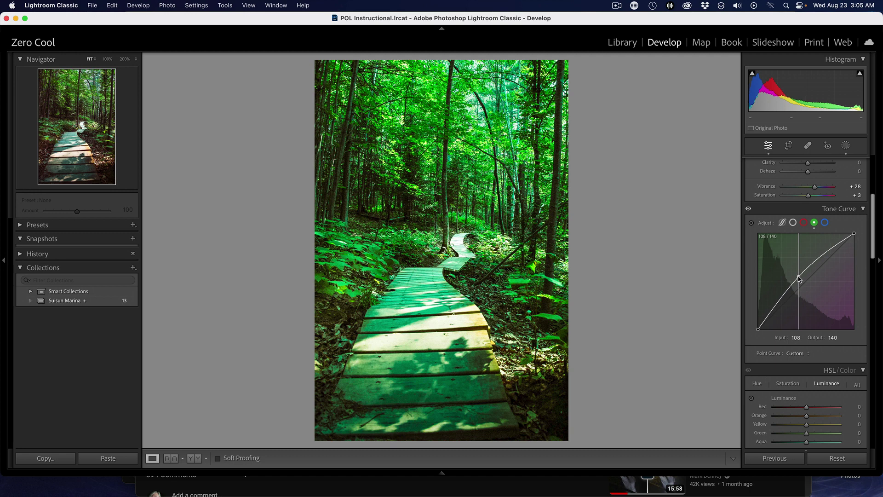
left_click_drag(800, 279, 802, 282)
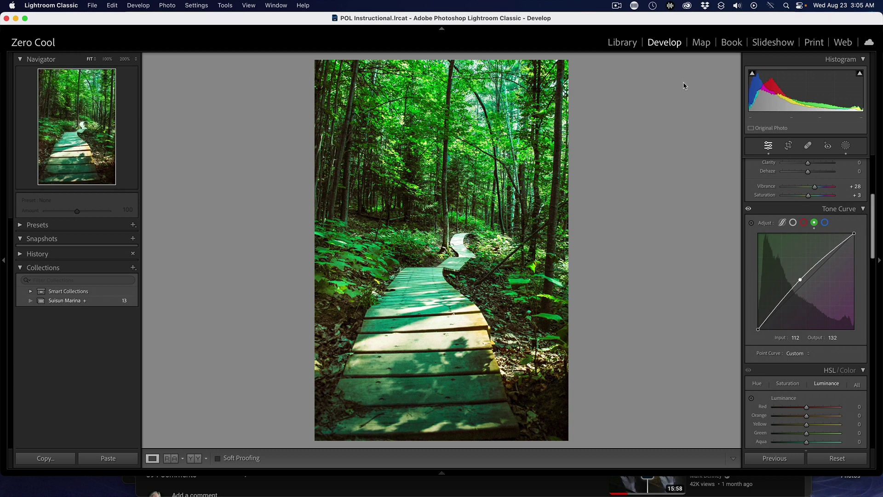
- Compare the green-curve edit with the photo's Before view, returning to the edited version
key("backslash")
key("backslash")
key("backslash")
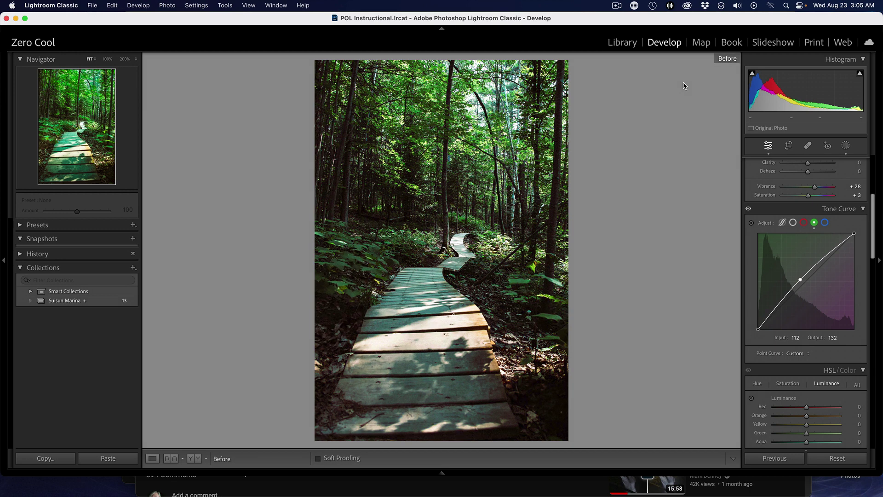
key("backslash")
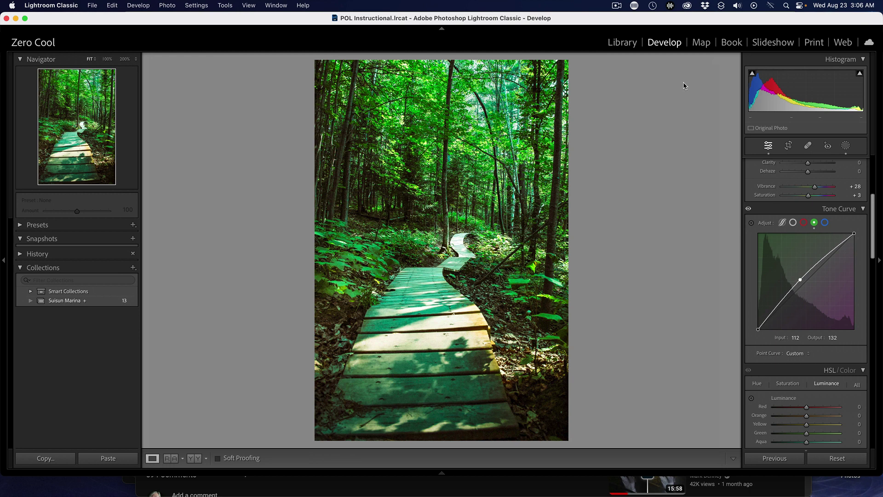
left_click(617, 5)
left_click(624, 29)
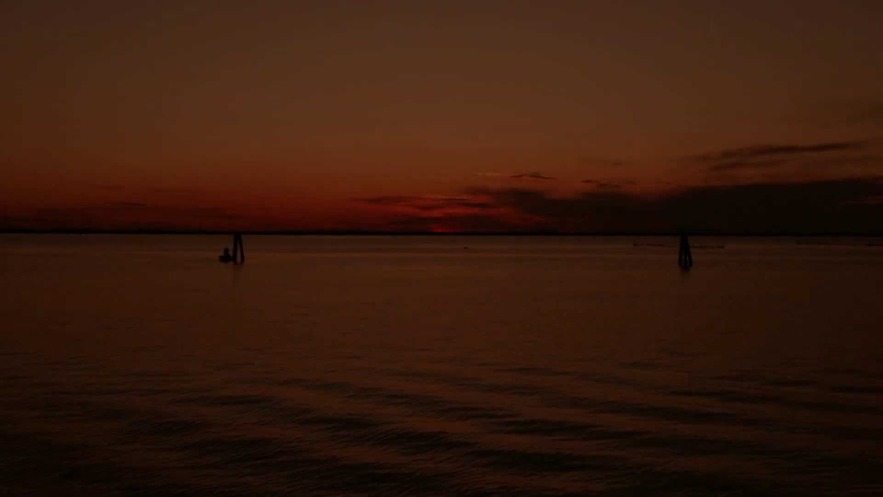